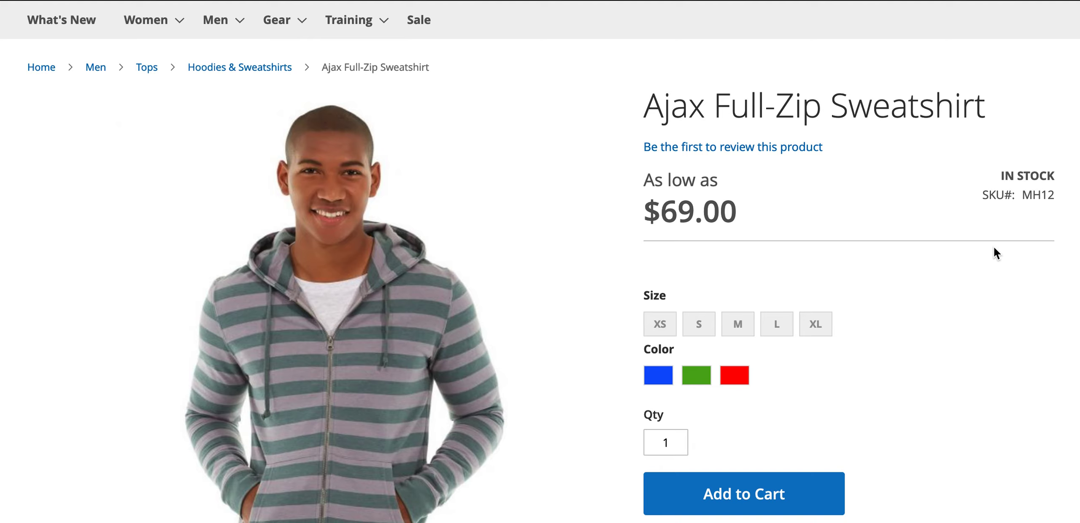
scroll(994, 252, "down", 1)
left_click(660, 294)
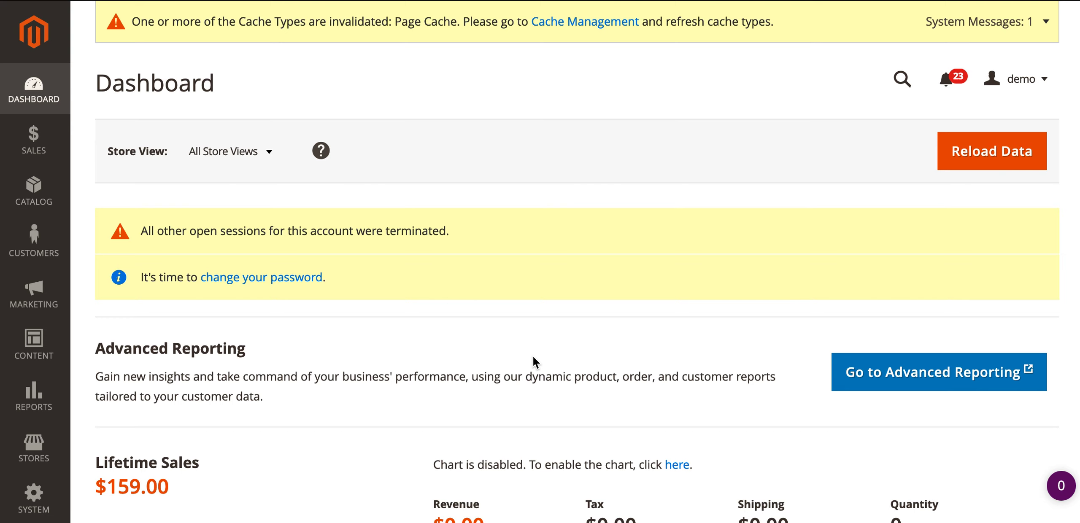
- Open the store's product attributes list and start a new product attribute
left_click(38, 456)
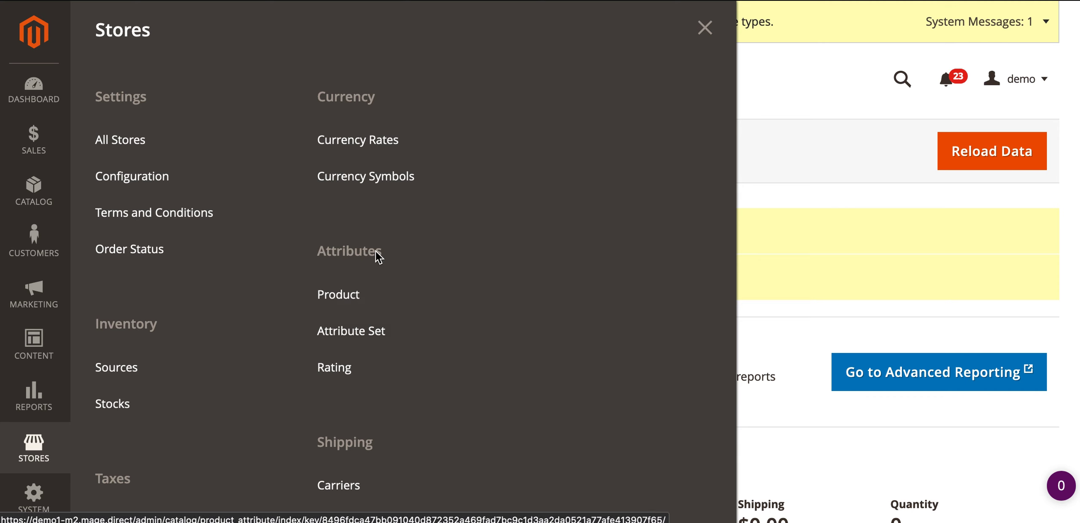
left_click(346, 294)
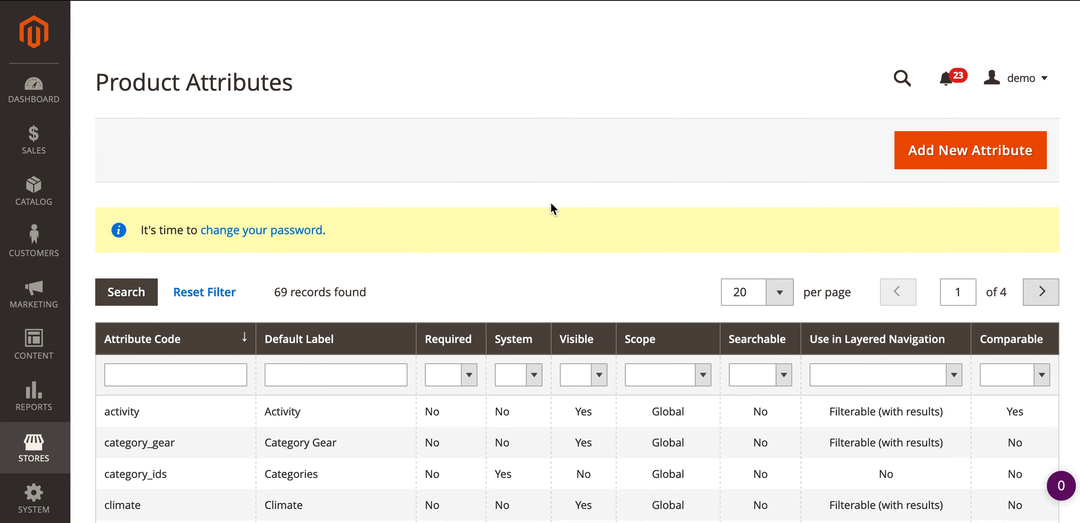
scroll(550, 202, "down", 5)
scroll(551, 203, "up", 5)
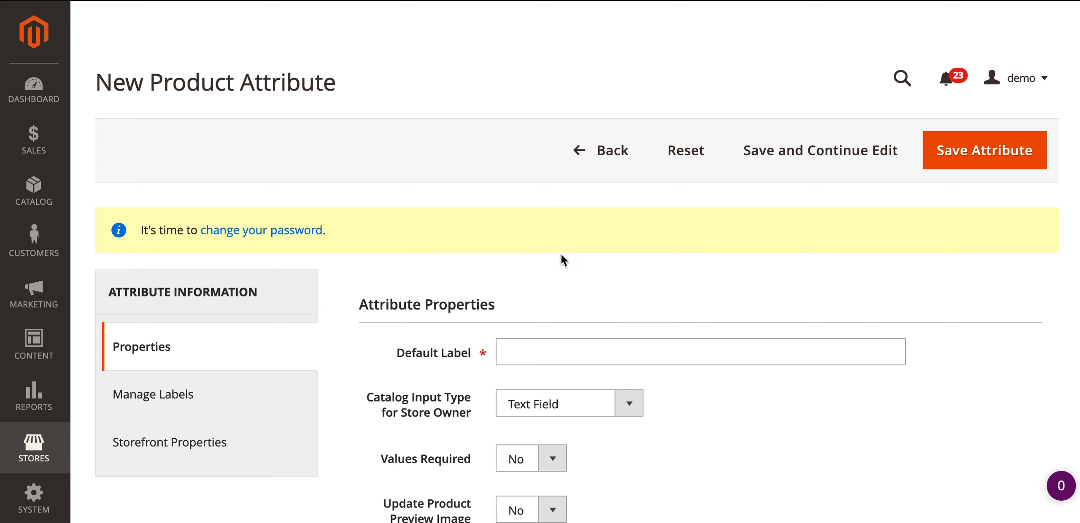
- Give the new attribute the default label "Mobile phone OS" and set its catalog input type to Dropdown
left_click(561, 347)
scroll(562, 346, "down", 3)
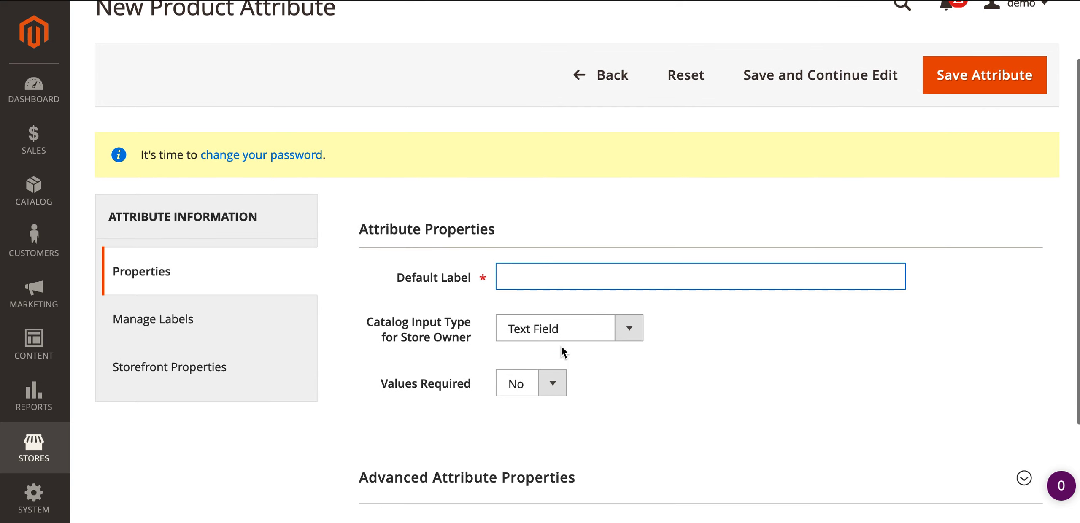
type("Mobile phone OS")
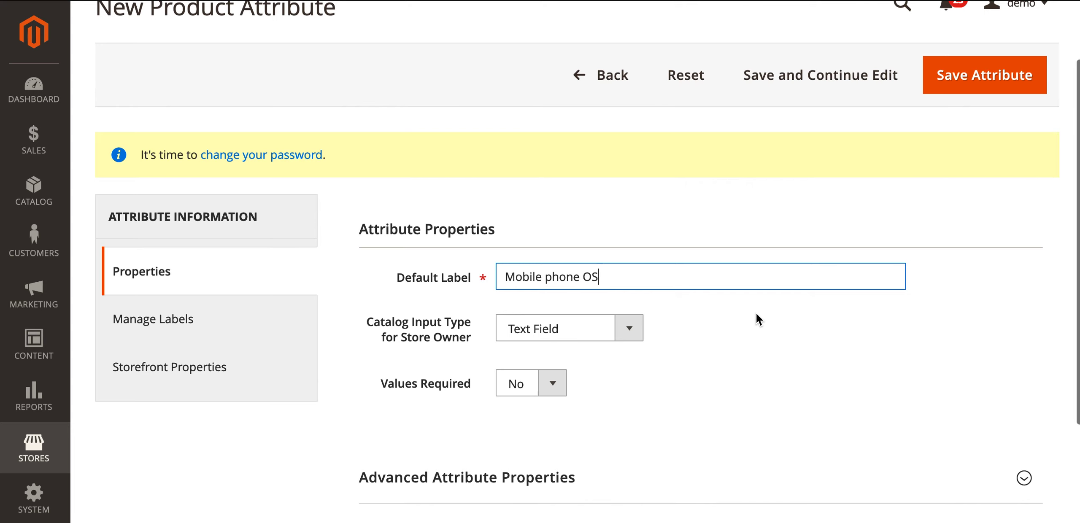
scroll(757, 314, "down", 2)
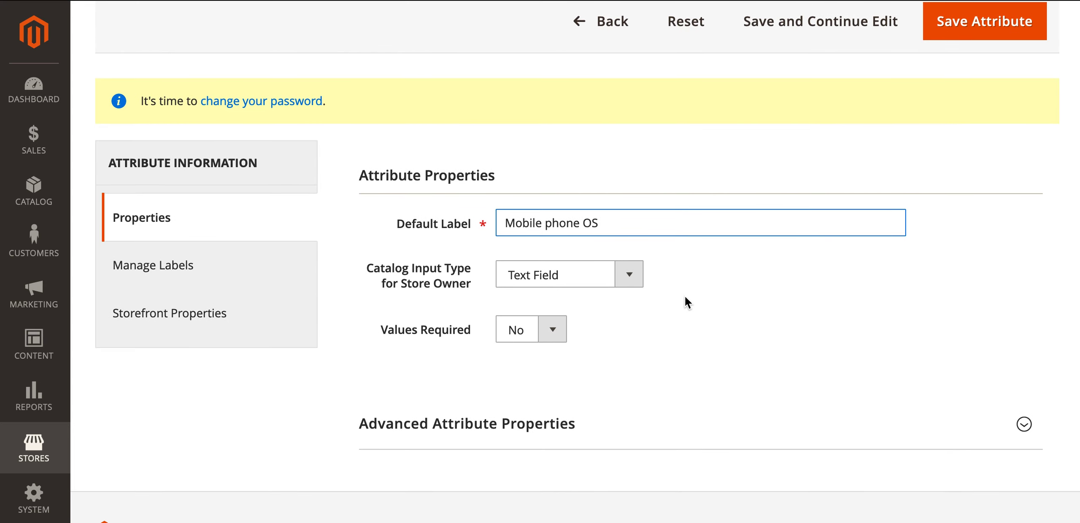
left_click(637, 282)
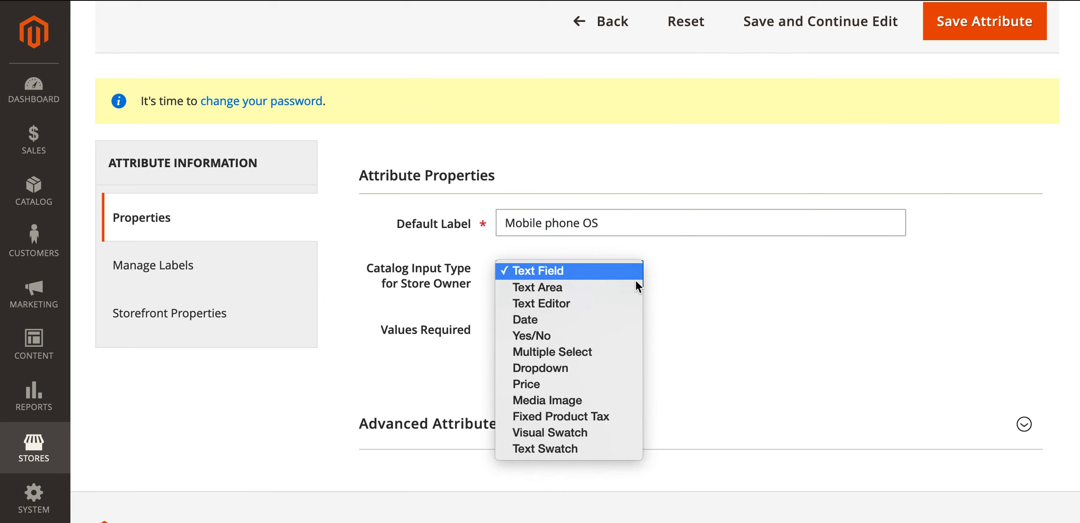
left_click(566, 369)
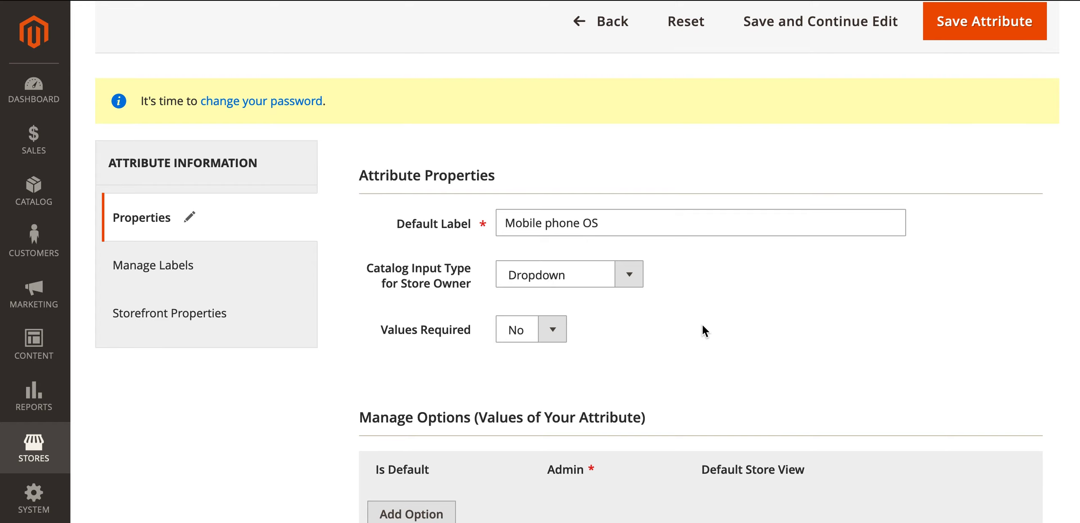
- Add two dropdown options to the attribute with the admin values iOS and Android
scroll(702, 324, "down", 2)
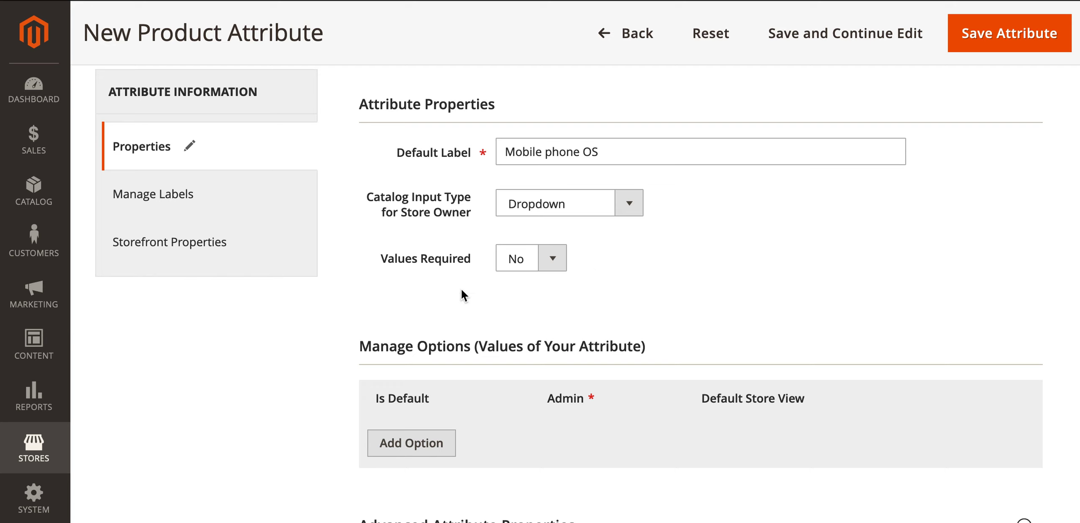
scroll(427, 316, "down", 2)
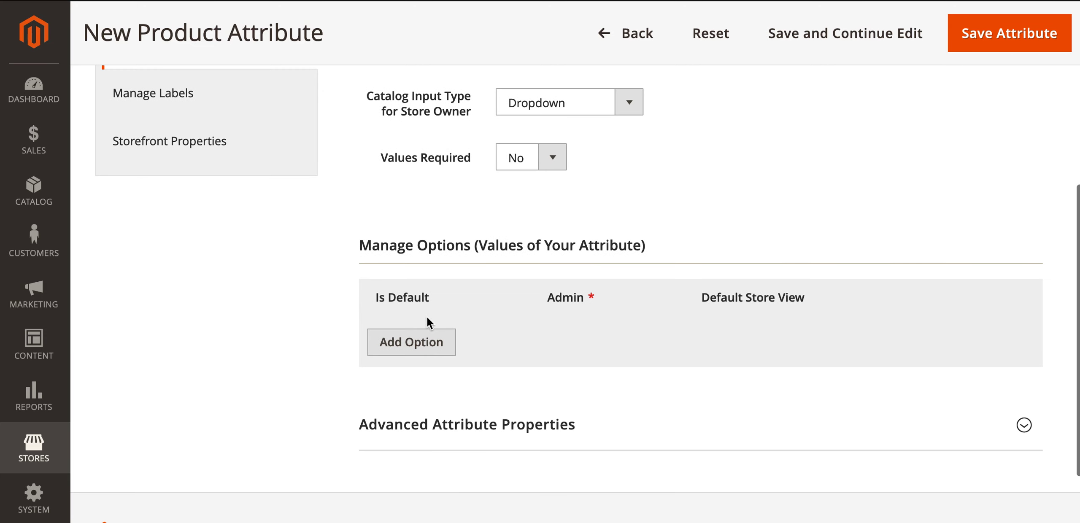
left_click(417, 348)
left_click(415, 396)
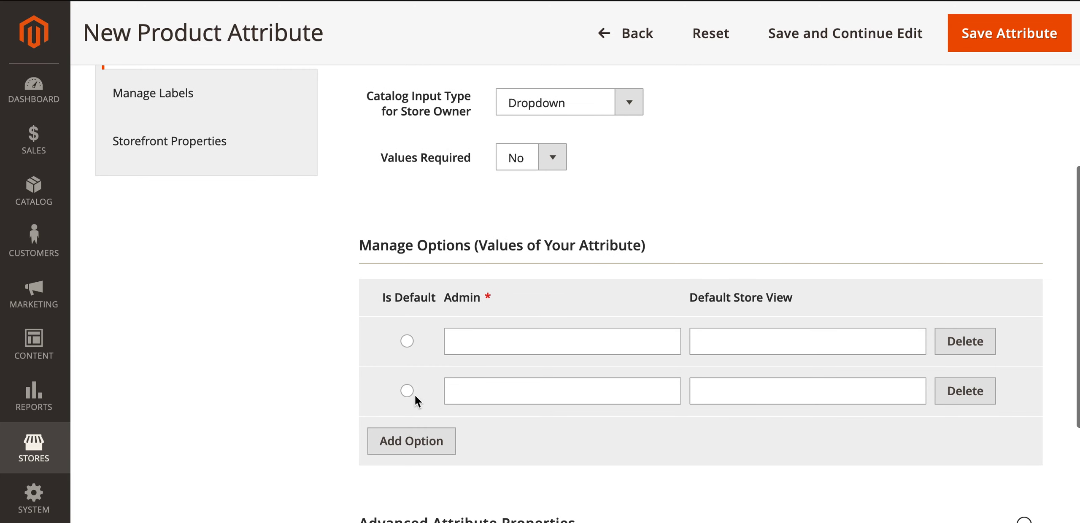
left_click(514, 342)
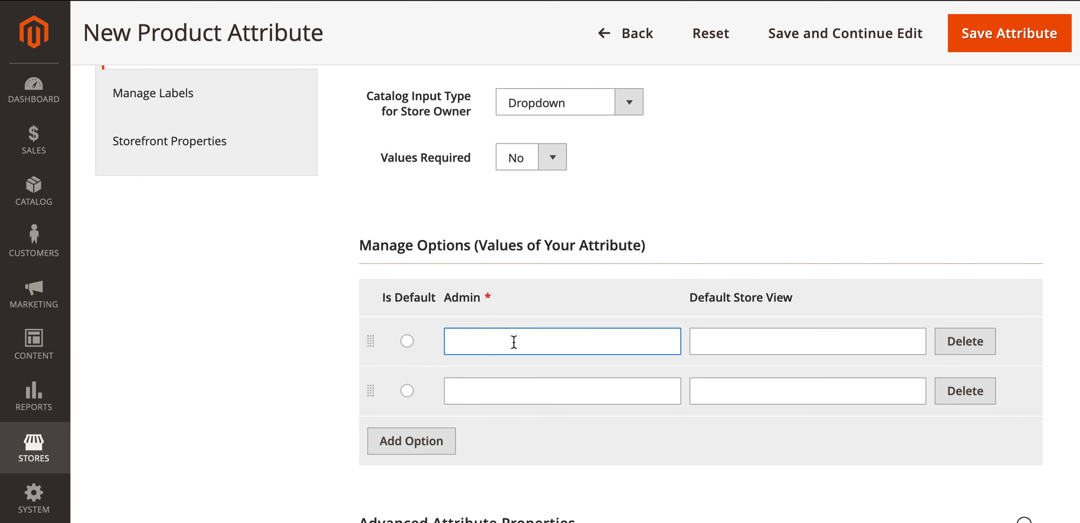
type("iOS")
left_click(515, 386)
type("Android")
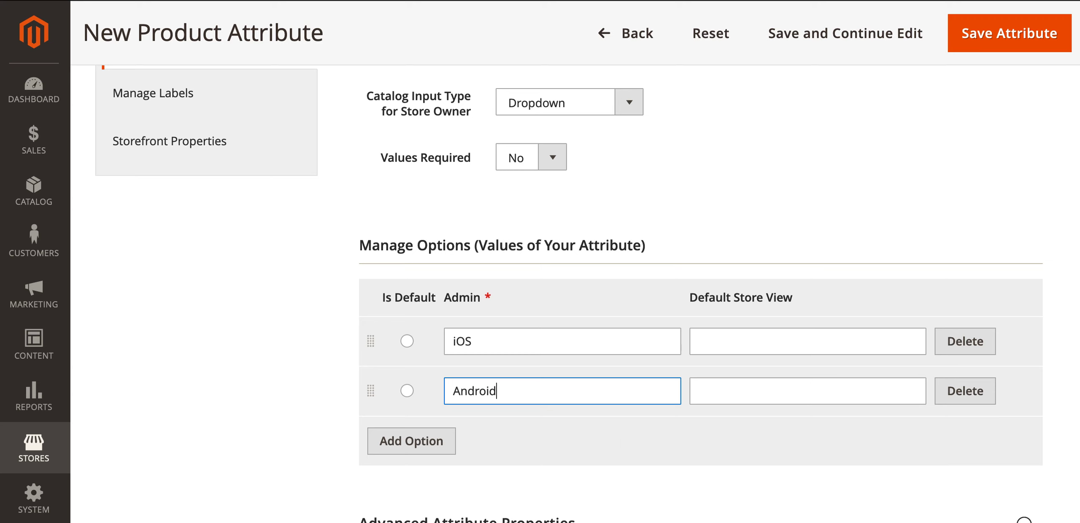
- Expand the advanced attribute properties and examine the attribute code, scope, unique value, column and filter settings
scroll(569, 294, "up", 1)
scroll(560, 296, "down", 10)
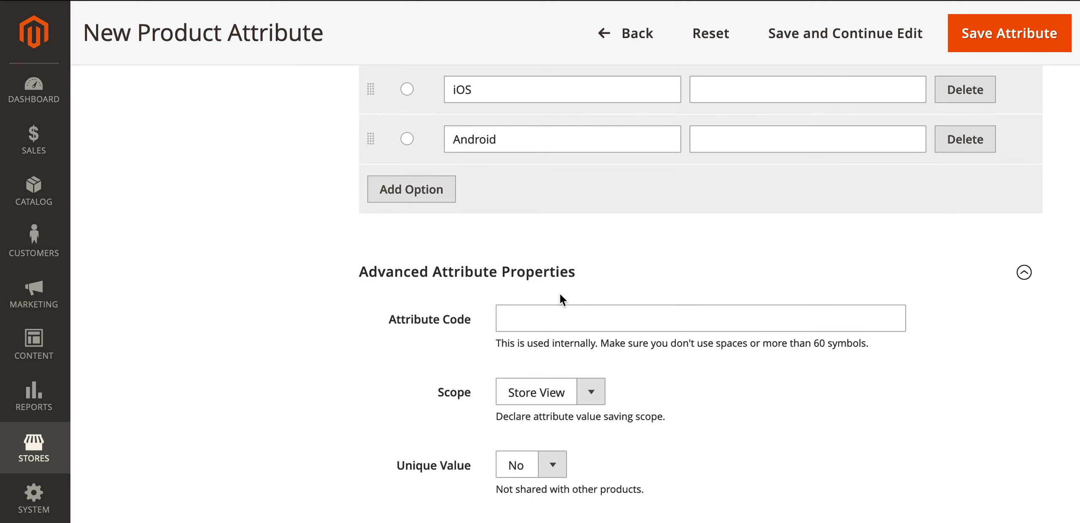
scroll(560, 293, "down", 3)
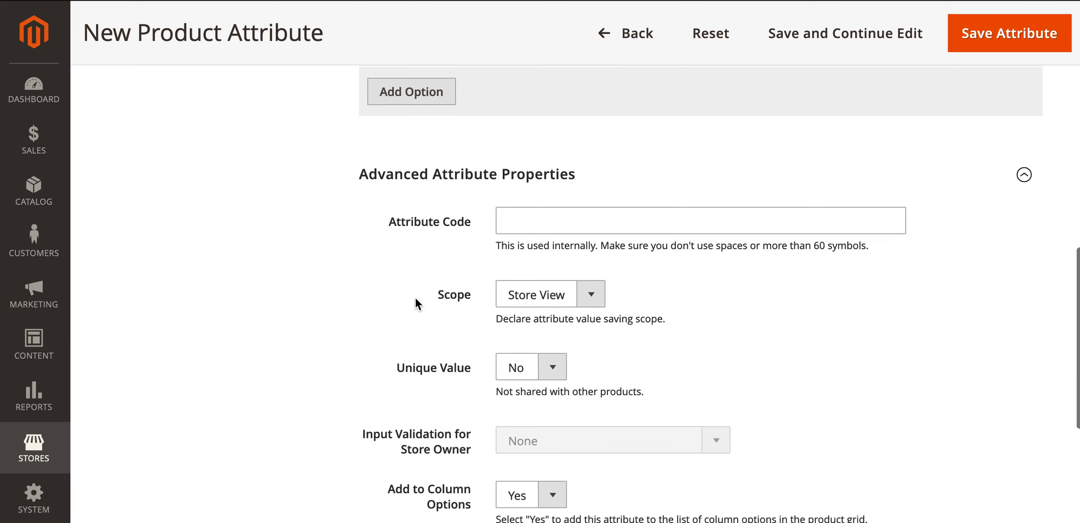
scroll(416, 299, "down", 3)
scroll(416, 299, "down", 3)
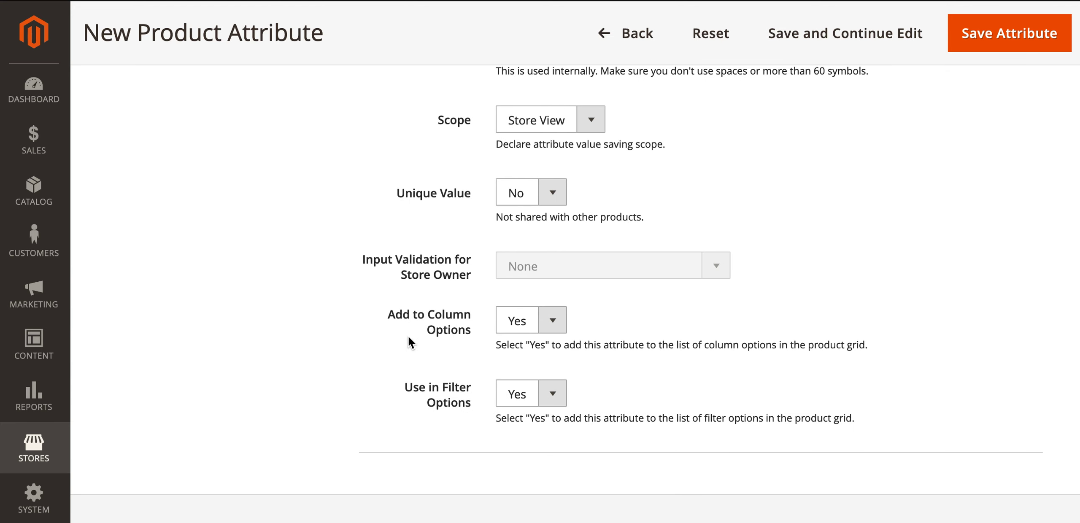
scroll(384, 369, "up", 10)
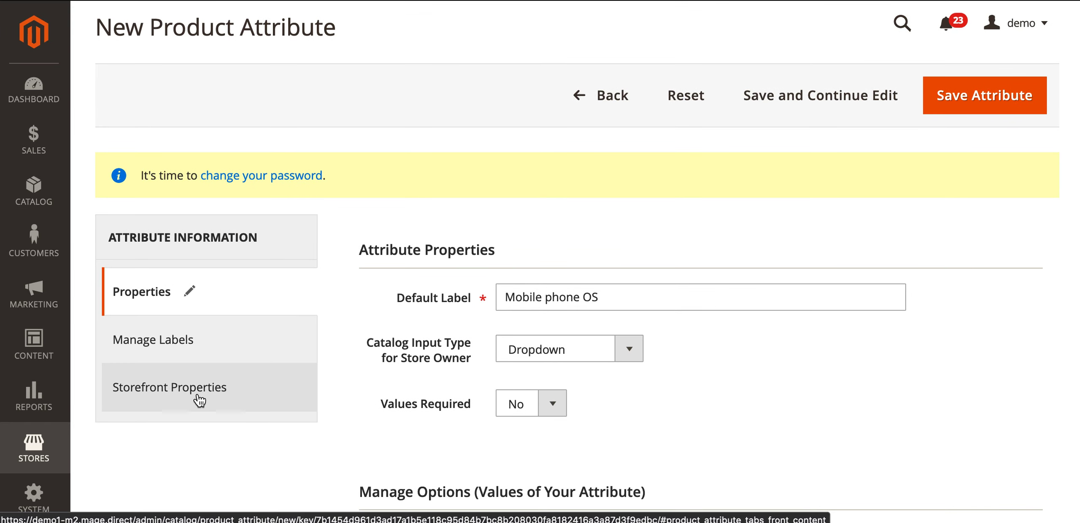
- In the storefront properties, set Use in Layered Navigation to Filterable (with results)
left_click(198, 400)
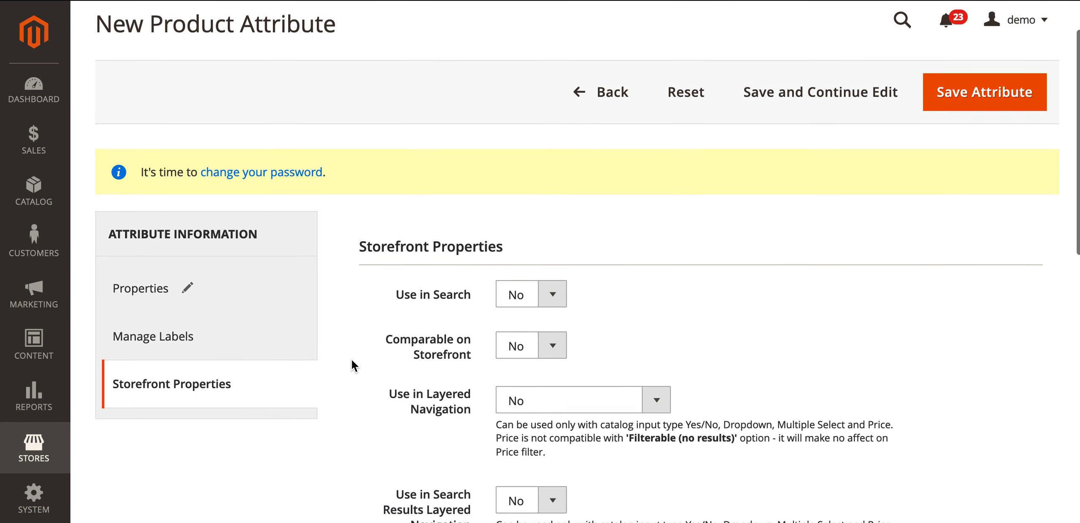
scroll(351, 359, "down", 3)
scroll(351, 360, "down", 1)
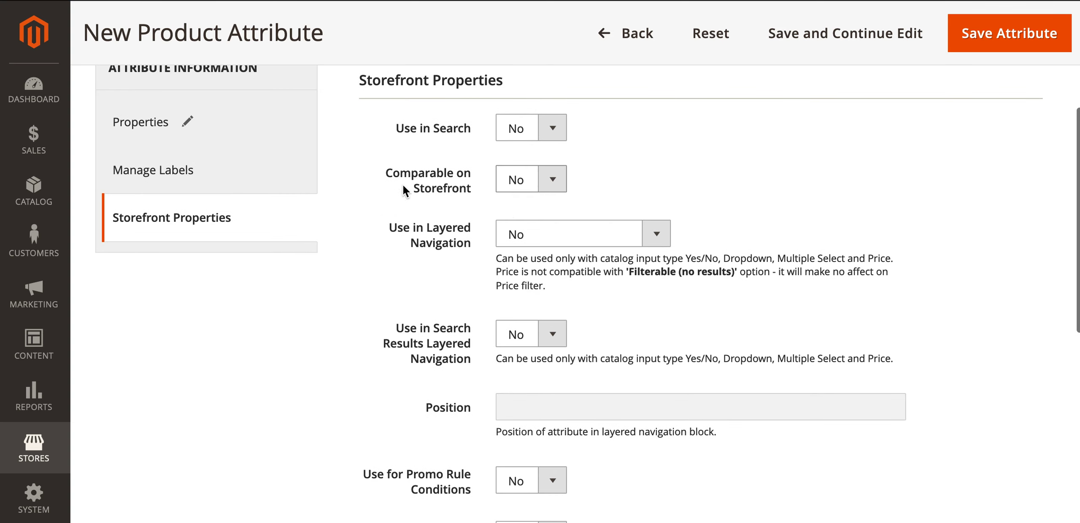
scroll(505, 210, "down", 1)
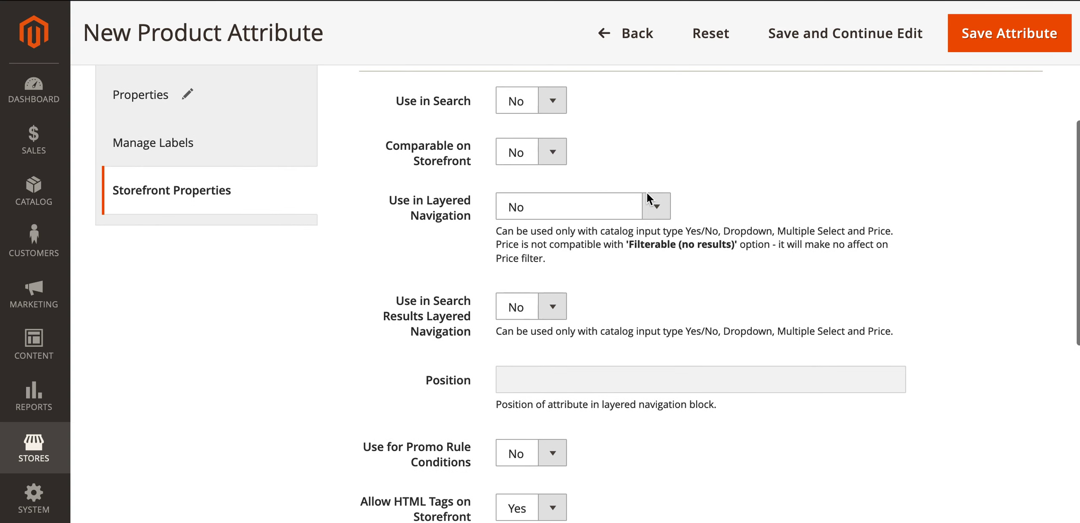
left_click(638, 206)
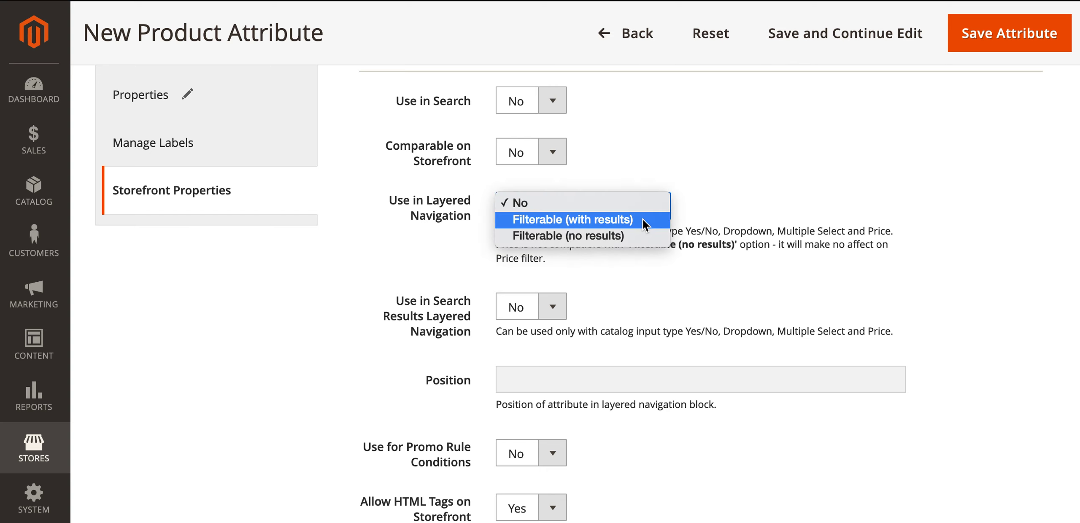
left_click(643, 220)
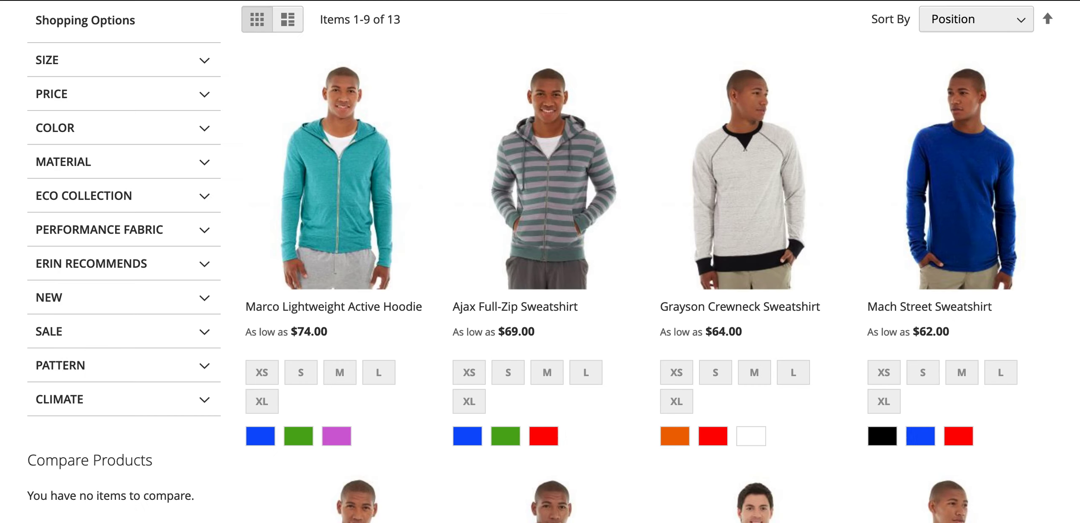
- Check the remaining storefront properties and save the new product attribute
left_click(166, 103)
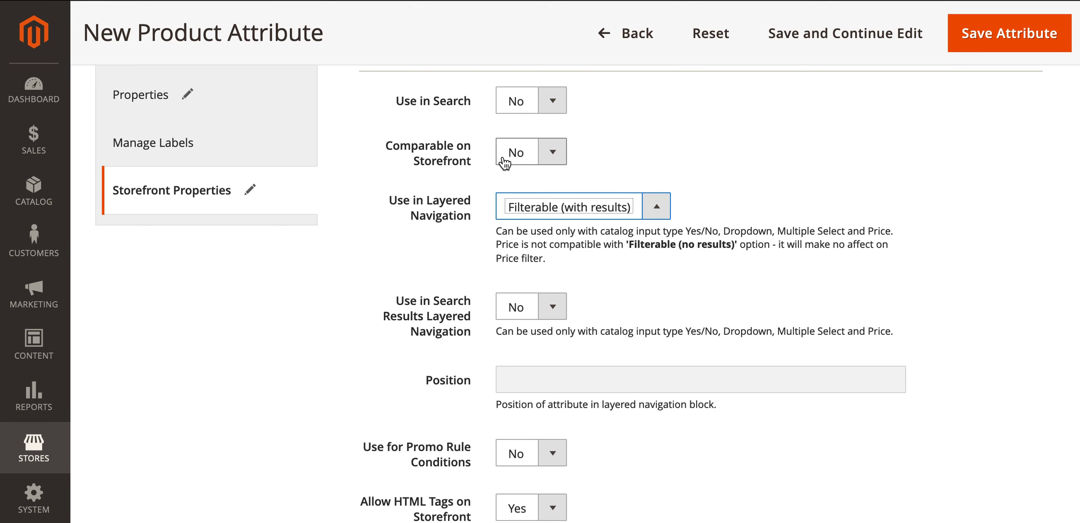
scroll(523, 161, "down", 3)
scroll(504, 162, "down", 1)
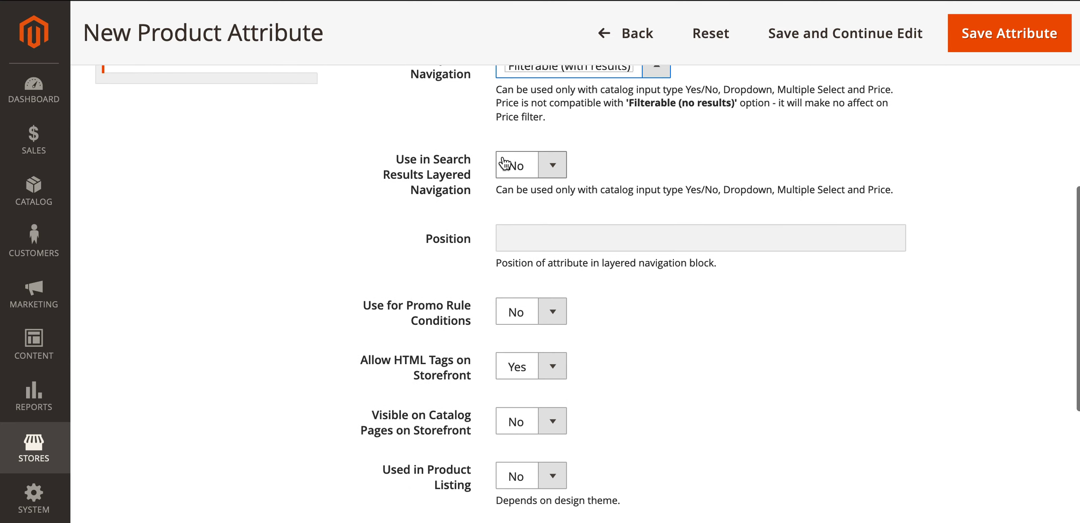
scroll(574, 160, "up", 7)
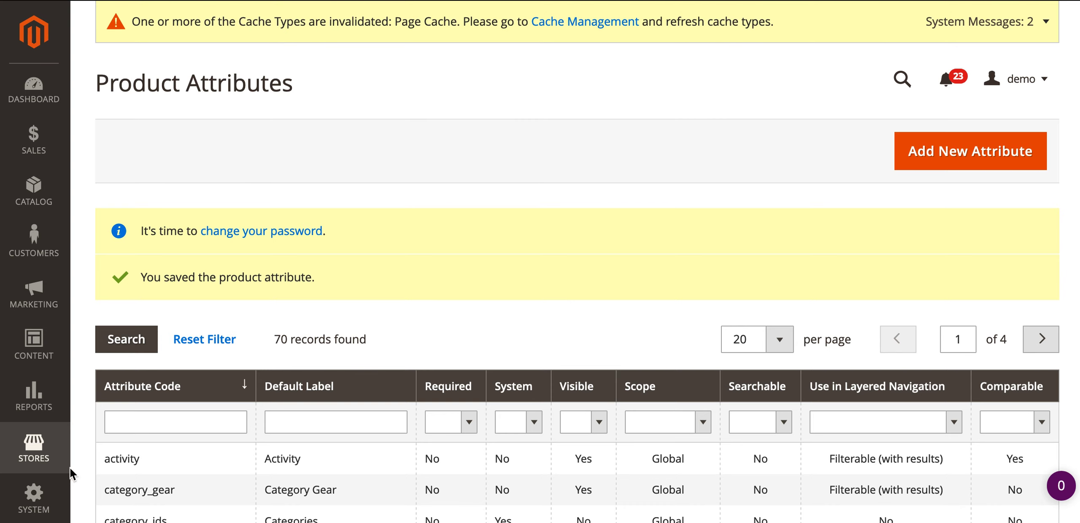
- Open the attribute sets list and start a new attribute set
left_click(34, 451)
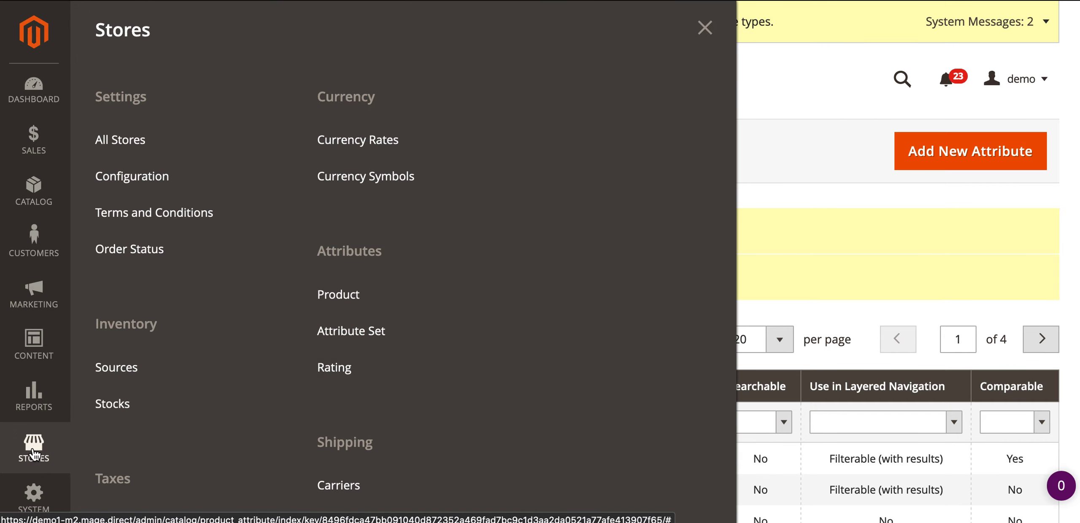
left_click(383, 333)
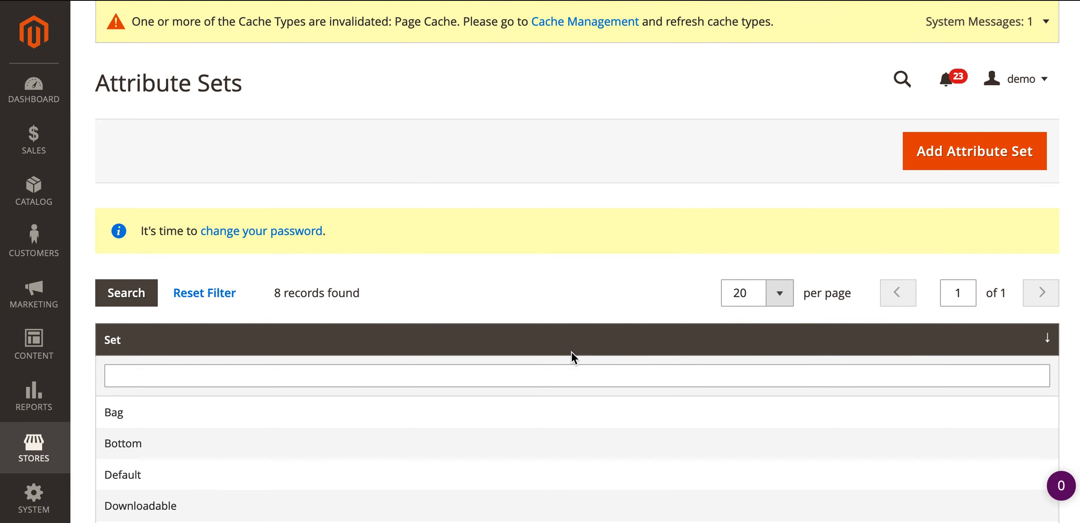
scroll(562, 186, "down", 5)
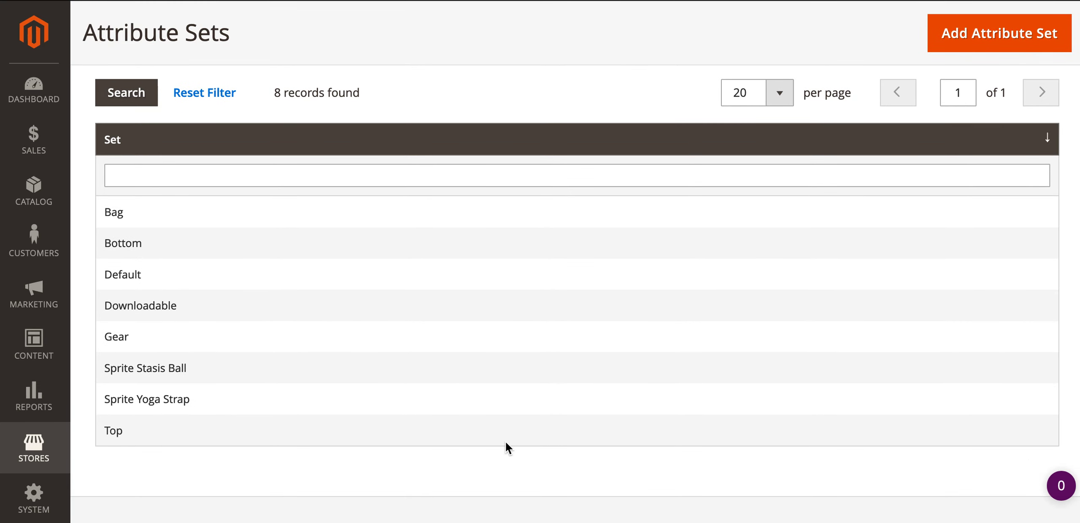
scroll(504, 478, "up", 5)
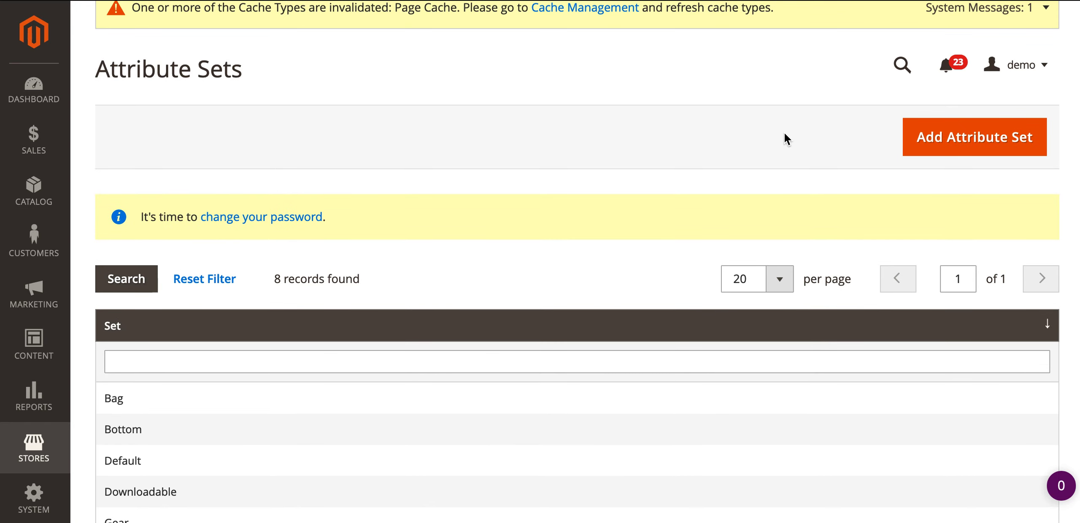
left_click(973, 135)
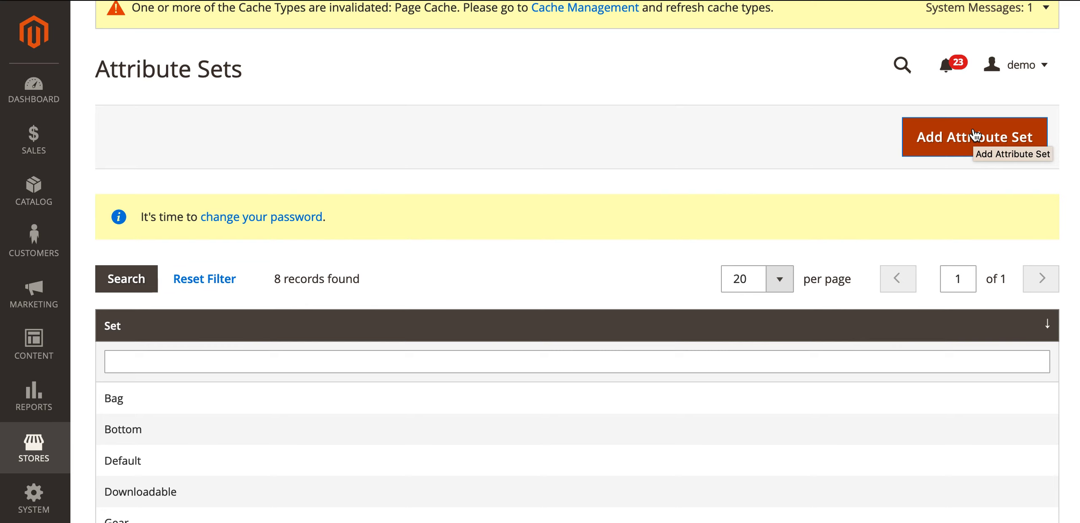
left_click(973, 135)
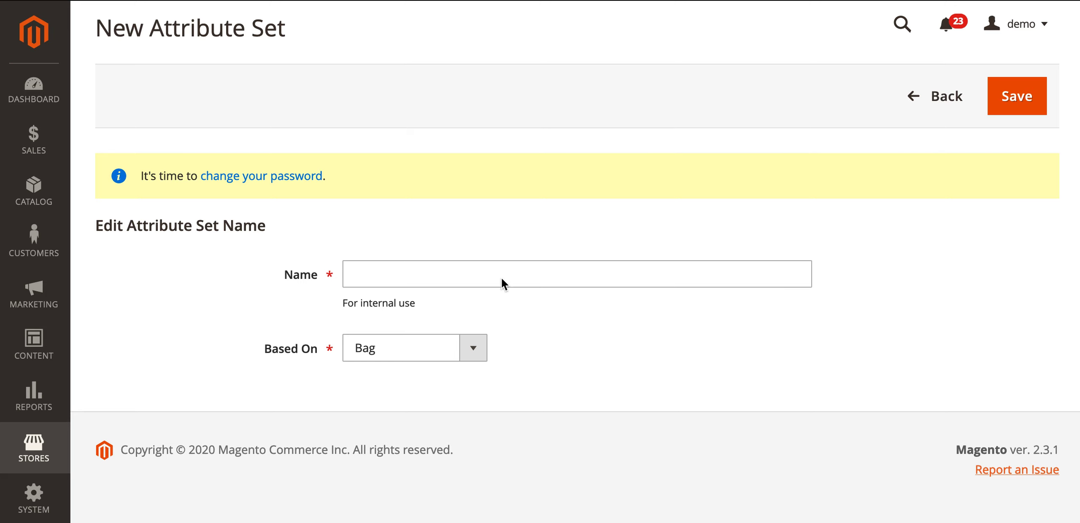
- Name the new attribute set "Mobile Phones", base it on the Default set, and save it
left_click(496, 270)
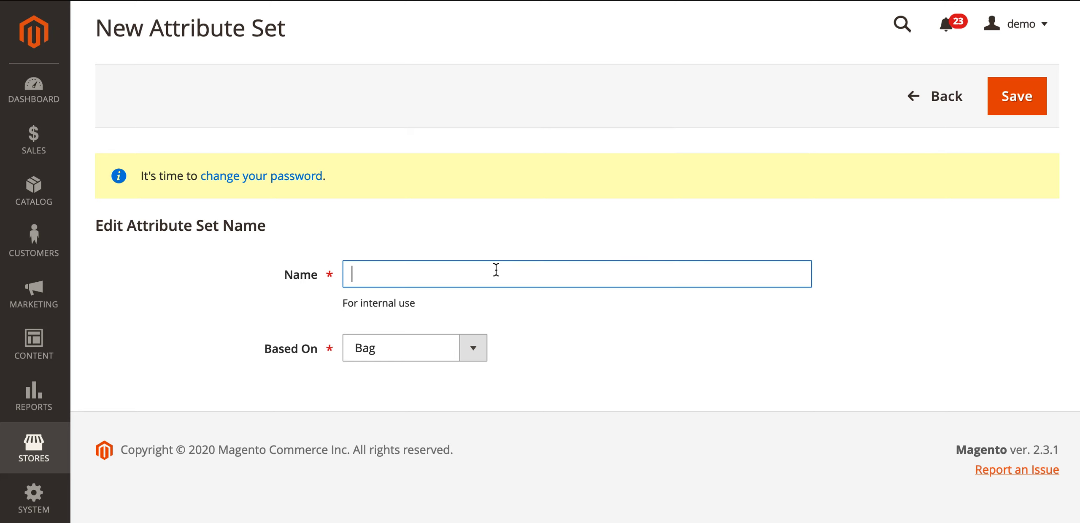
type("Mobile Phones")
left_click(486, 355)
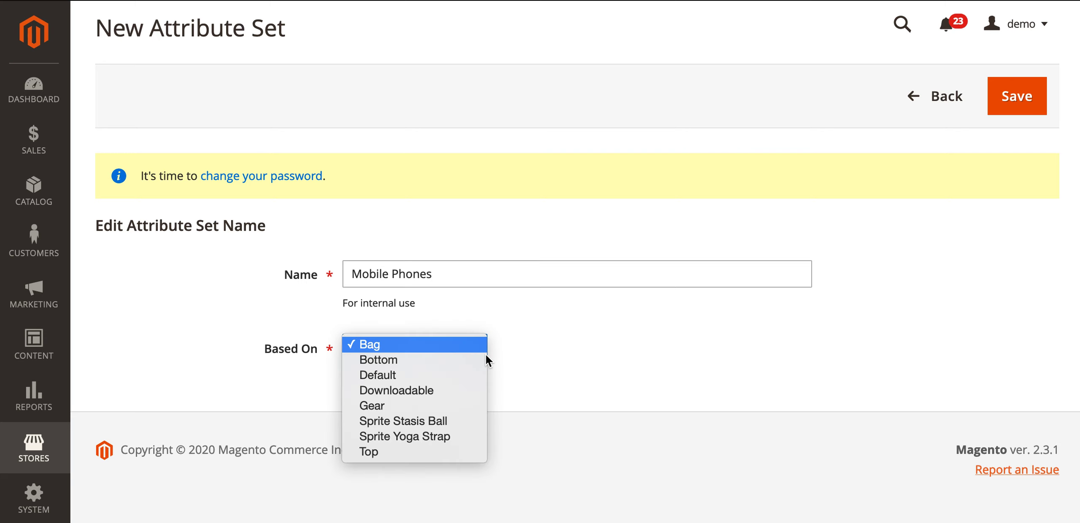
left_click(455, 379)
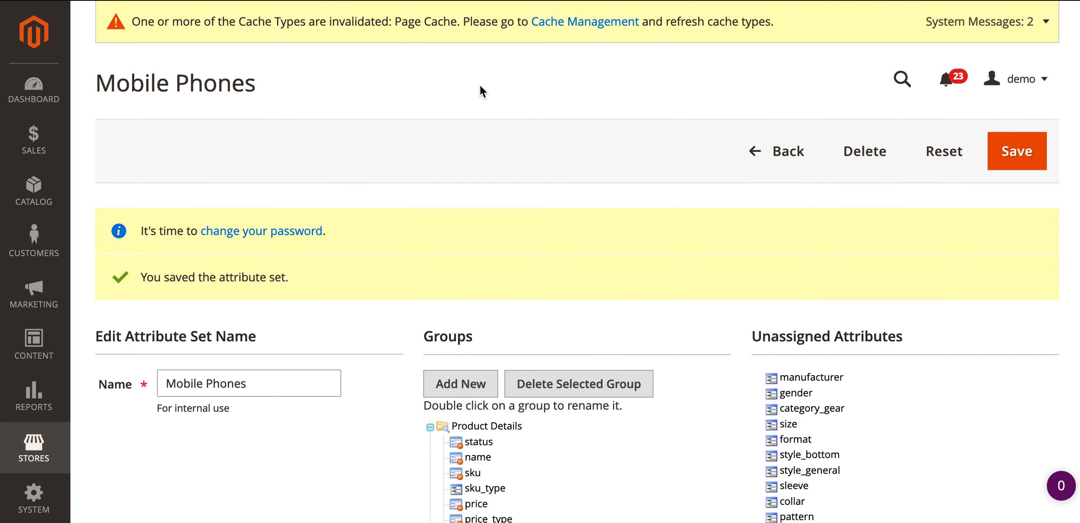
- Examine the attribute groups of the Mobile Phones set and its list of unassigned attributes
scroll(479, 84, "down", 4)
scroll(481, 90, "down", 2)
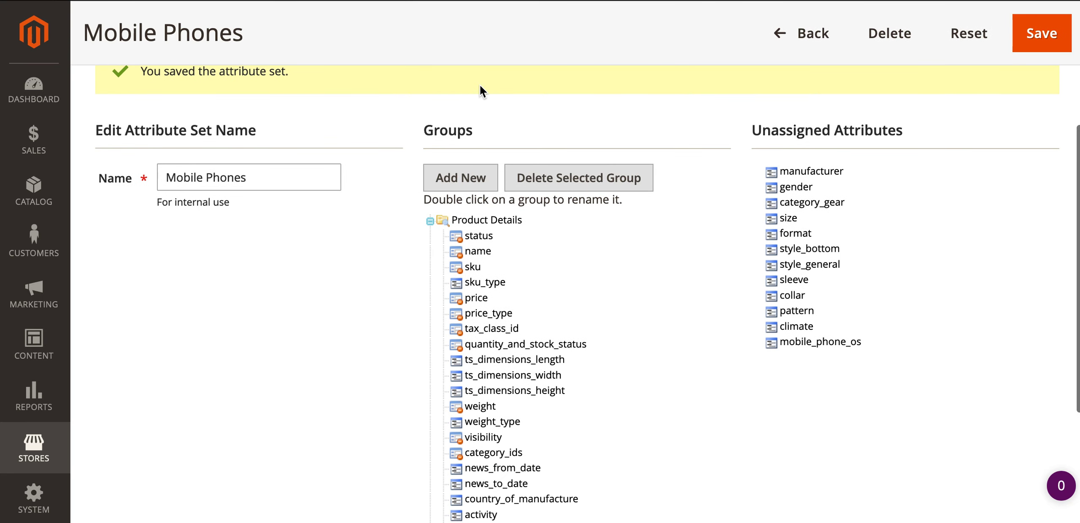
scroll(480, 86, "down", 1)
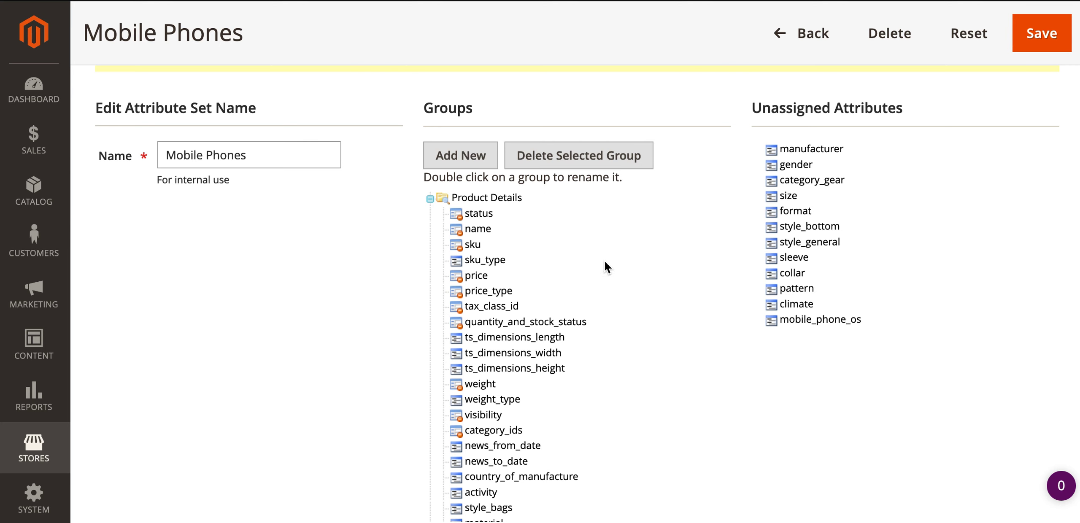
scroll(550, 175, "up", 3)
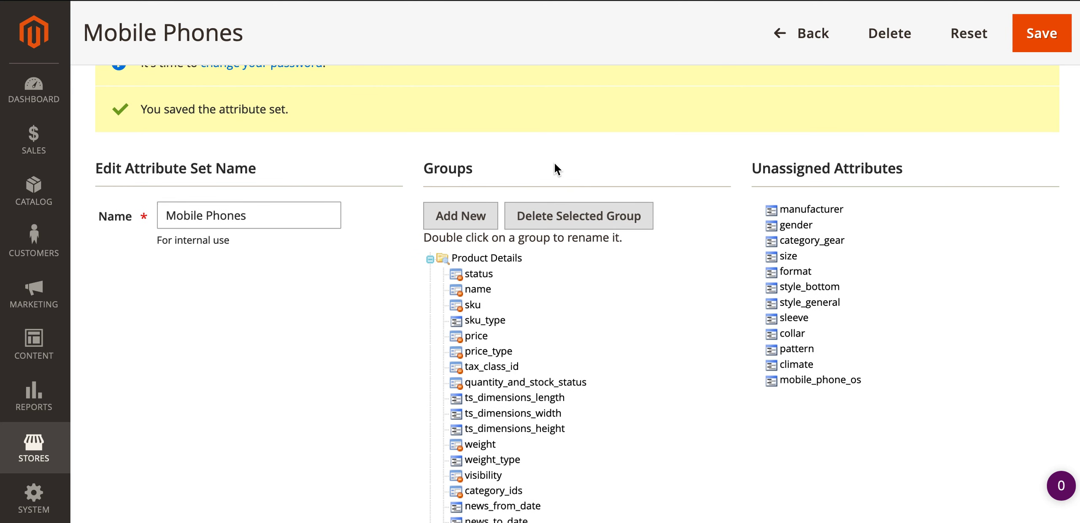
scroll(555, 163, "down", 6)
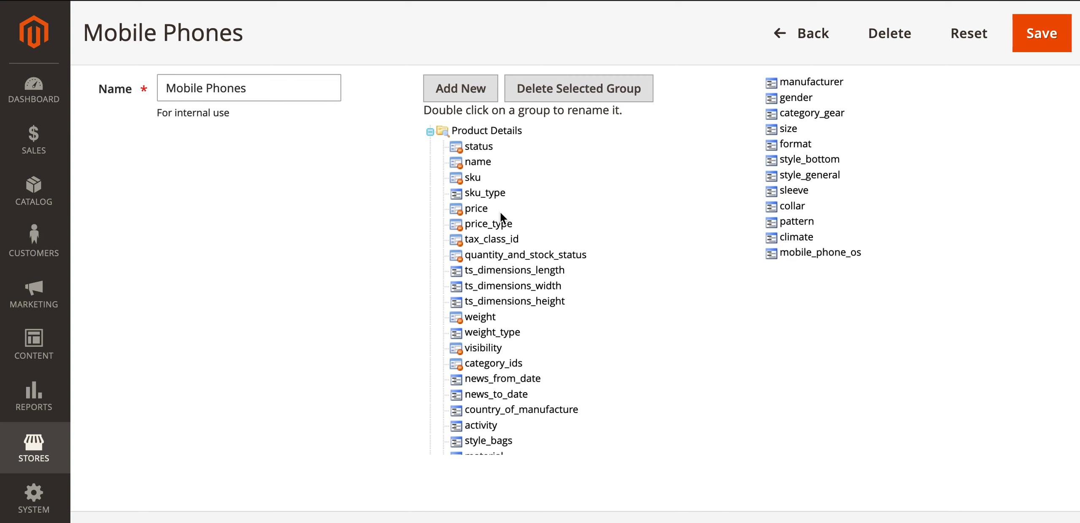
scroll(500, 211, "down", 5)
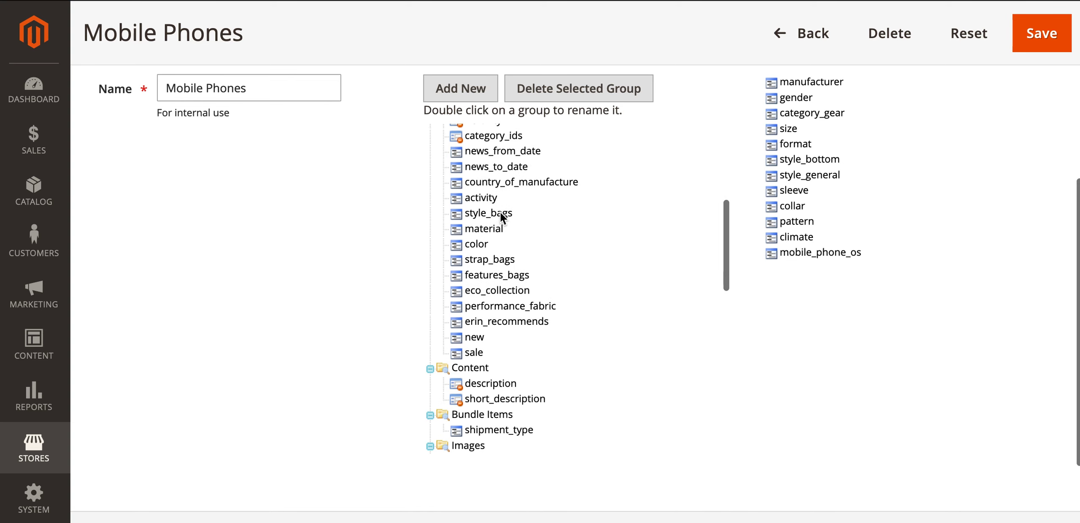
scroll(500, 212, "up", 4)
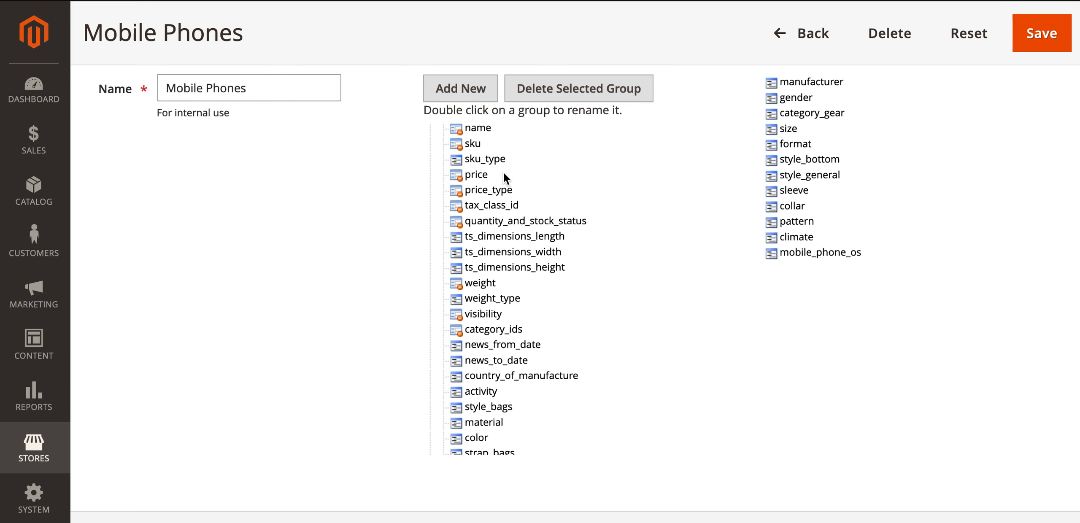
scroll(504, 175, "down", 6)
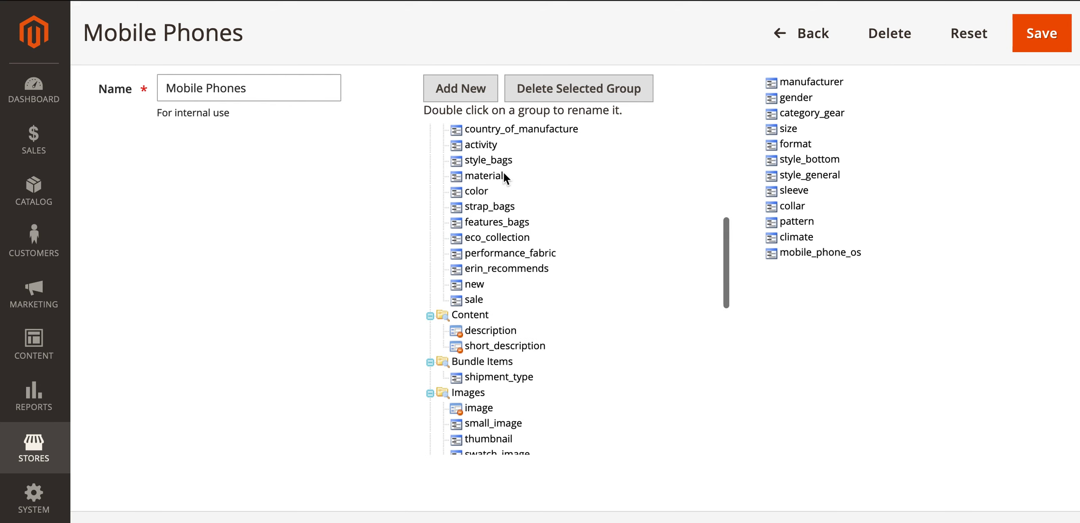
scroll(504, 176, "down", 6)
scroll(505, 176, "up", 3)
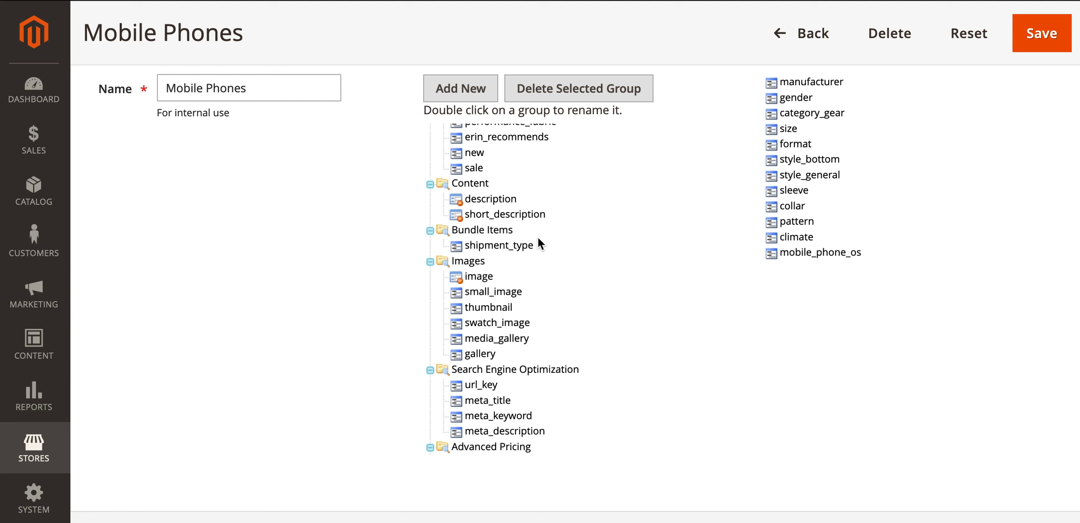
scroll(510, 287, "down", 7)
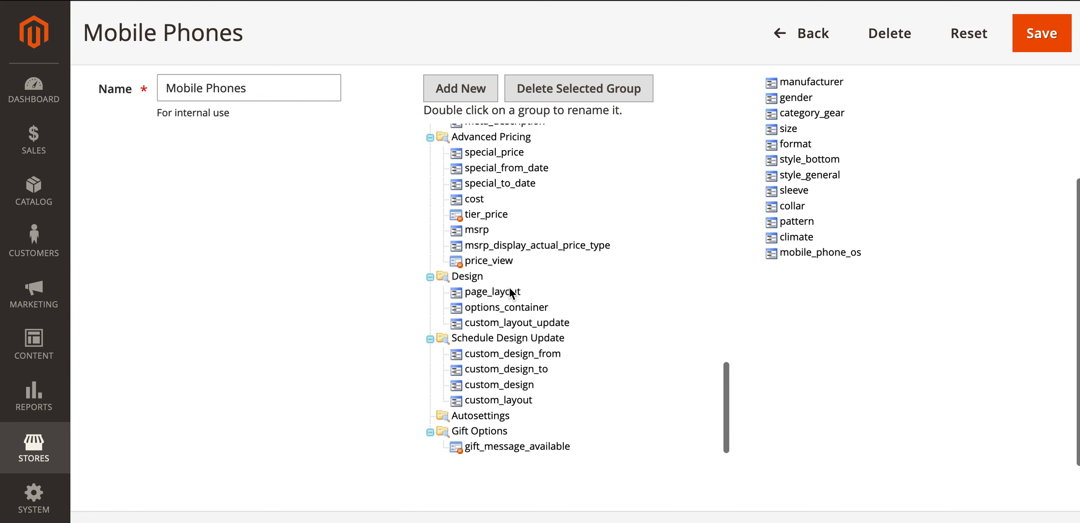
scroll(510, 289, "up", 12)
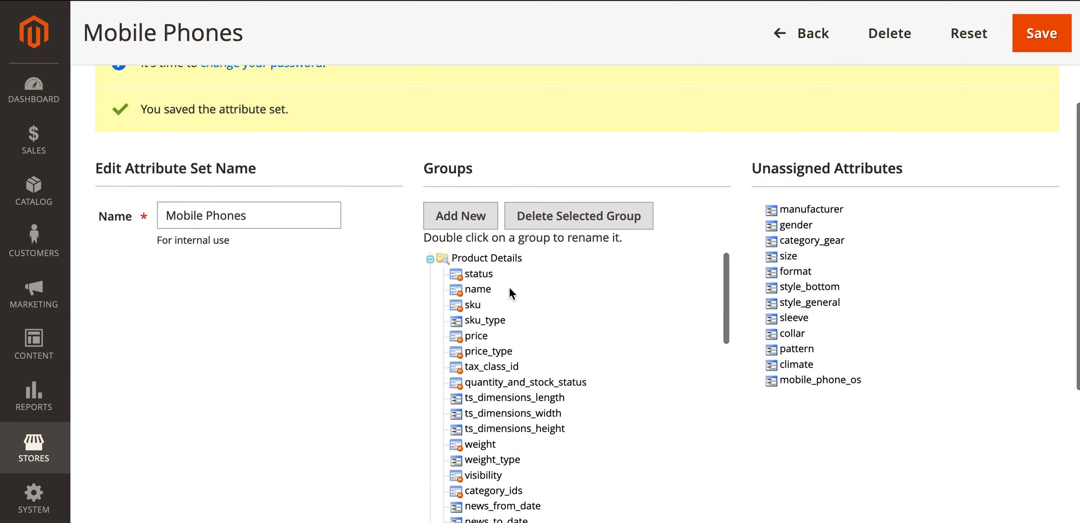
- Assign the unassigned mobile_phone_os attribute to the Product Details group, placing it after the sale attribute
scroll(622, 120, "down", 1)
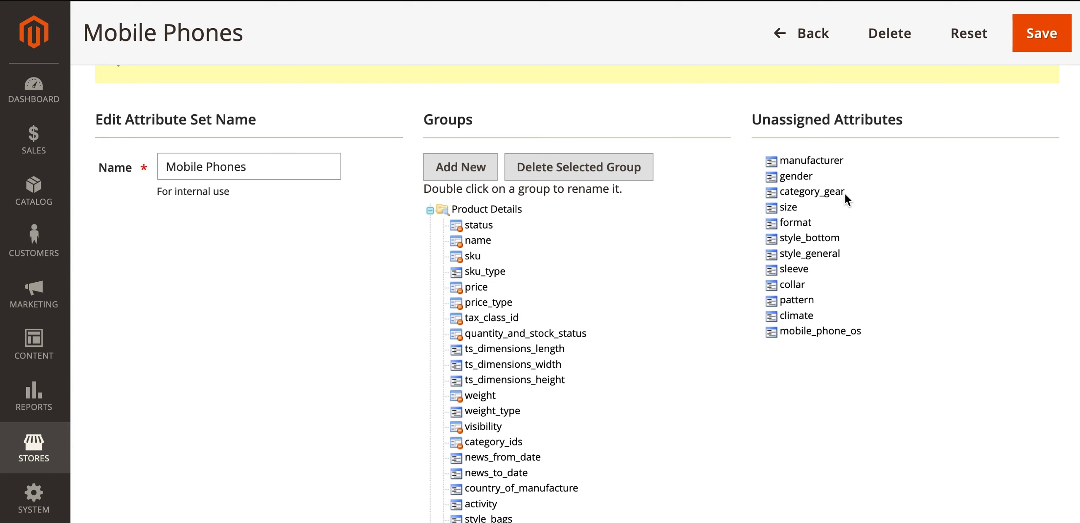
scroll(845, 192, "down", 2)
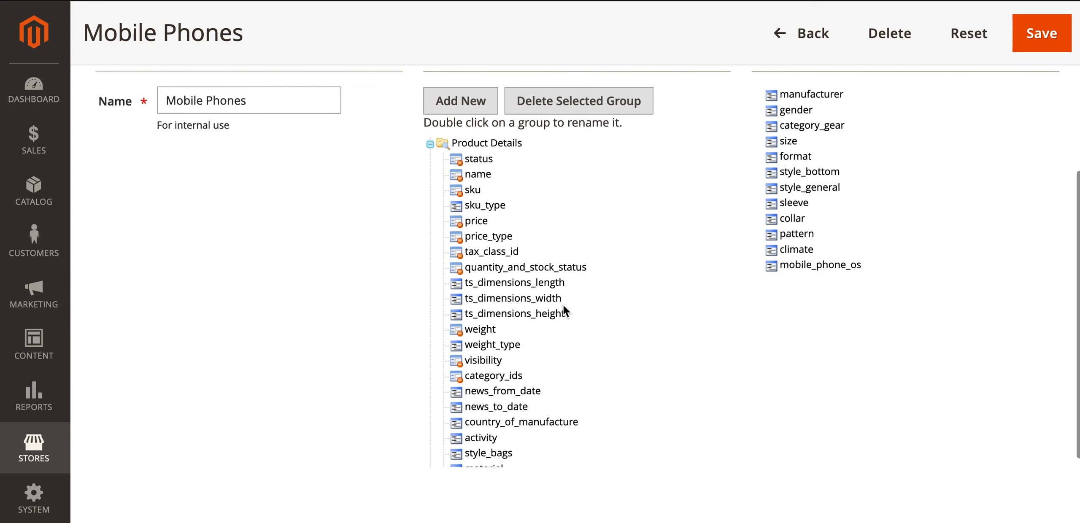
scroll(563, 304, "down", 1)
scroll(563, 304, "down", 5)
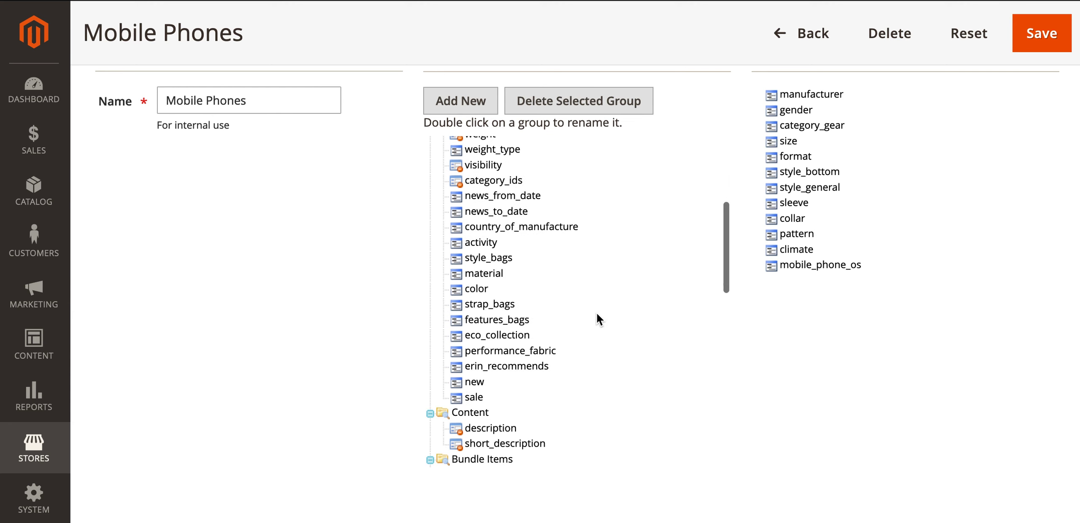
left_click(808, 266)
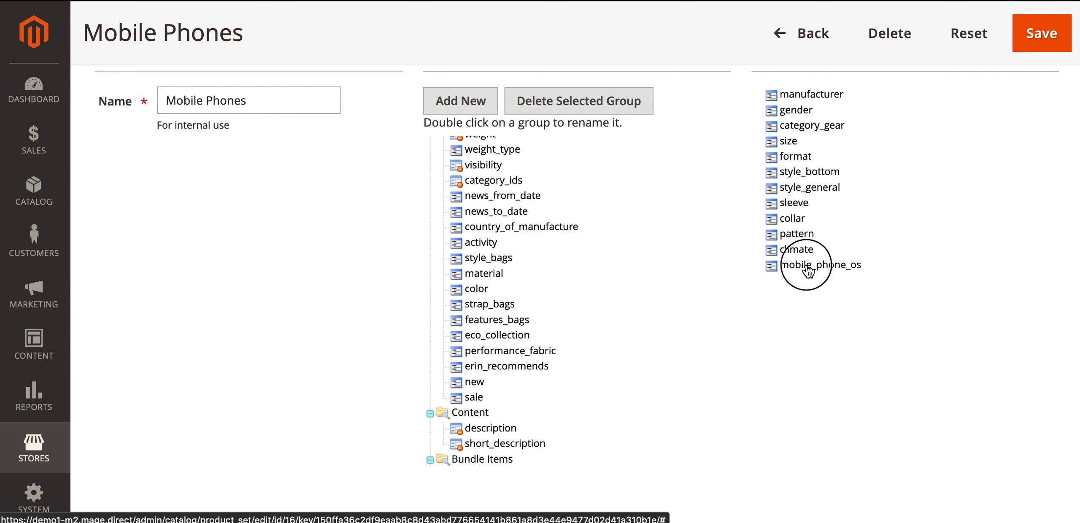
left_click_drag(813, 270, 477, 408)
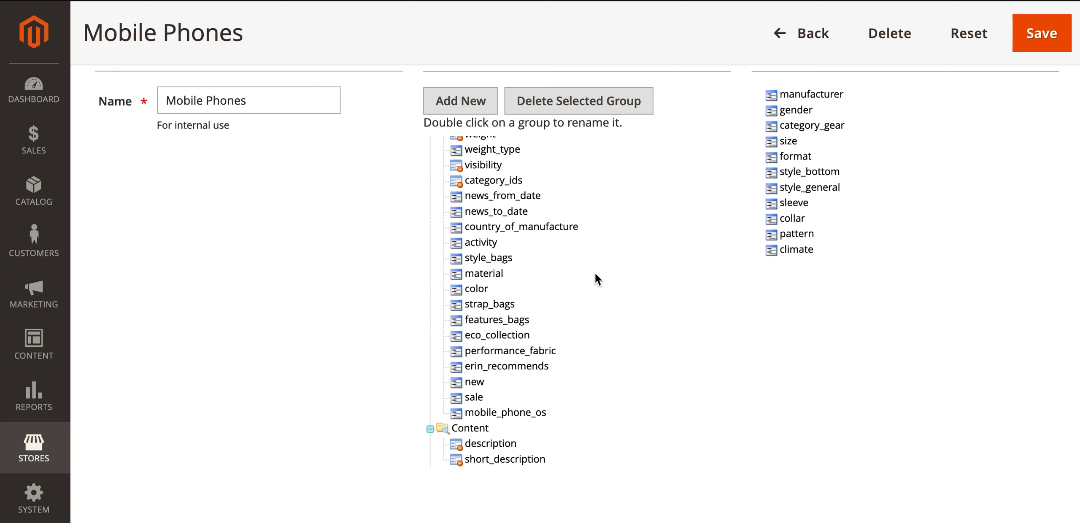
- Review the attributes in the Product Details group and those left unassigned in the Mobile Phones set
scroll(596, 275, "up", 5)
scroll(596, 274, "down", 3)
scroll(596, 275, "up", 3)
scroll(596, 275, "down", 5)
scroll(596, 276, "up", 5)
scroll(596, 277, "down", 5)
scroll(555, 195, "up", 3)
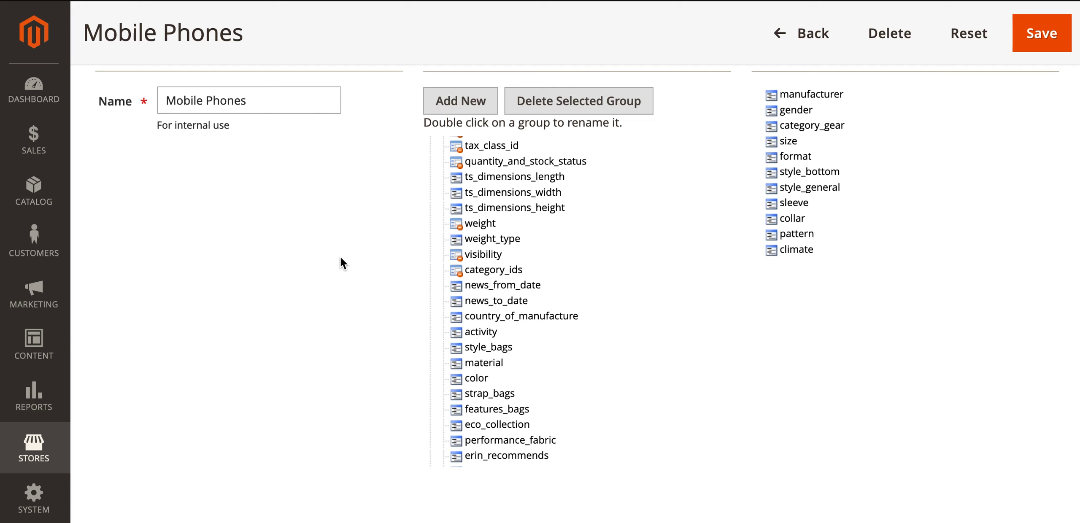
scroll(502, 286, "down", 4)
scroll(503, 289, "up", 7)
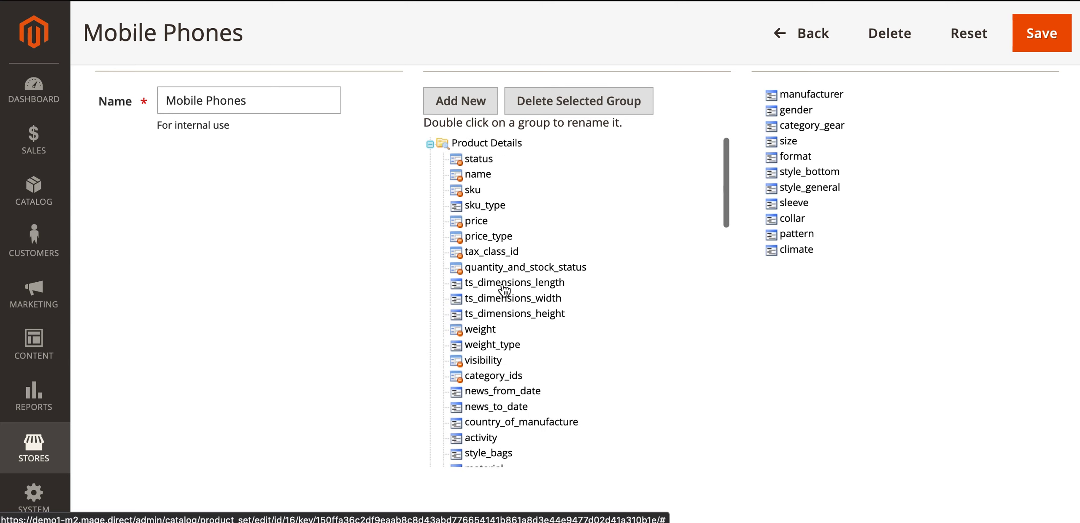
scroll(503, 286, "up", 5)
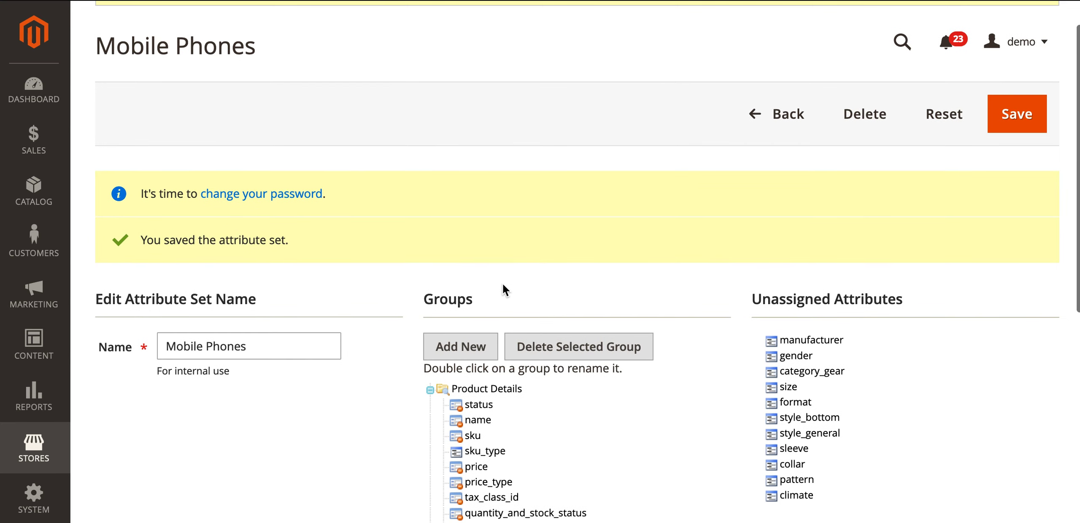
scroll(384, 371, "down", 3)
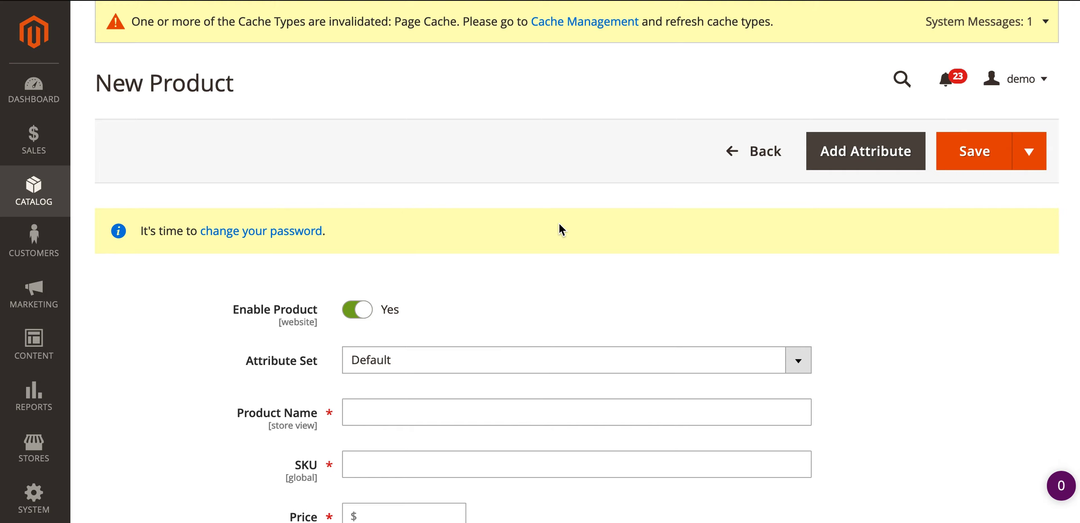
- Change the new product's attribute set to Mobile Phones
scroll(559, 224, "down", 3)
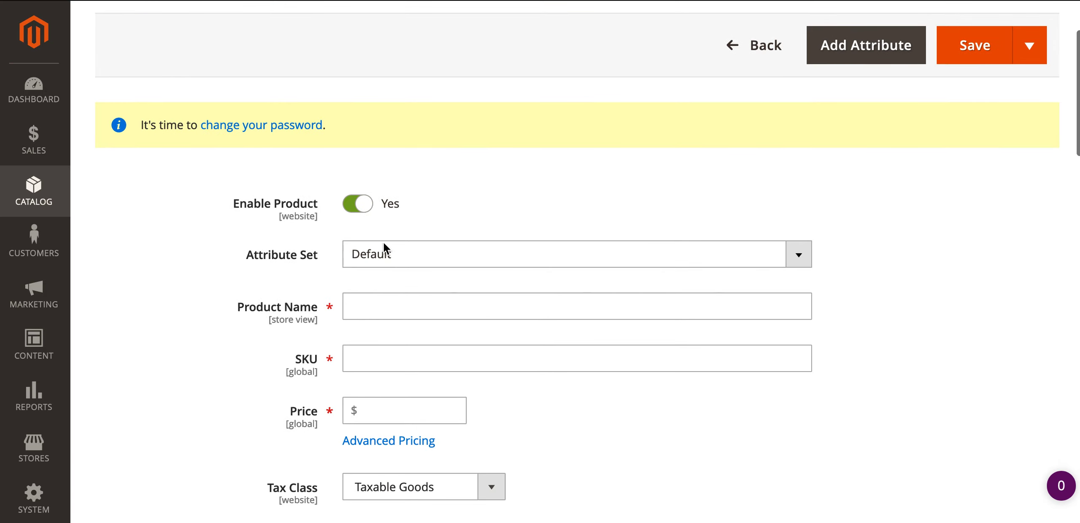
left_click(402, 261)
scroll(402, 261, "down", 3)
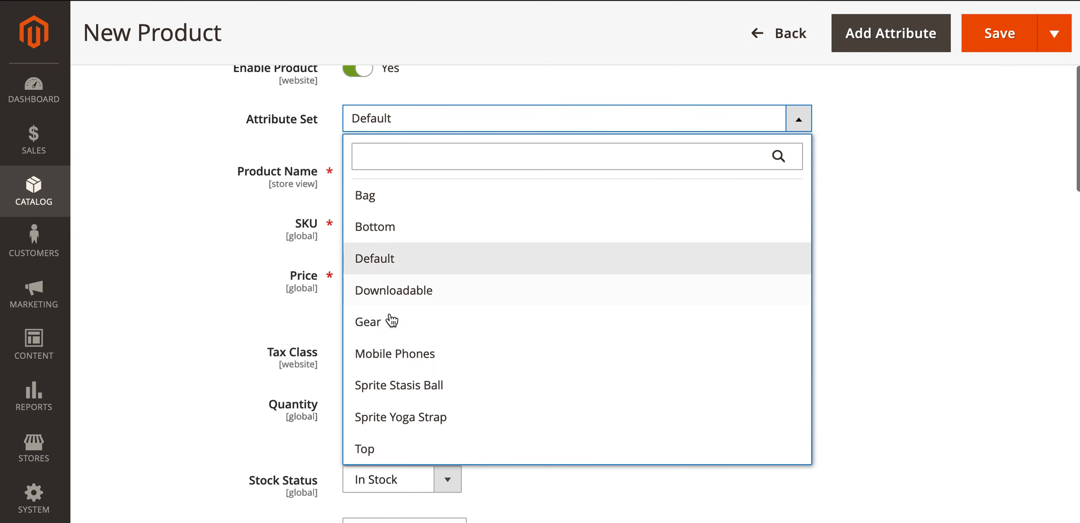
left_click(392, 354)
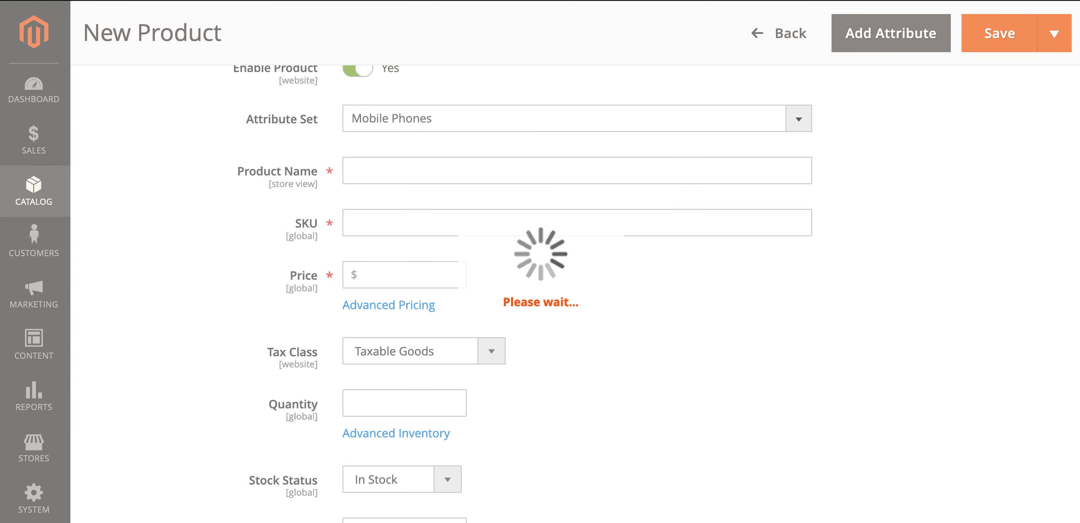